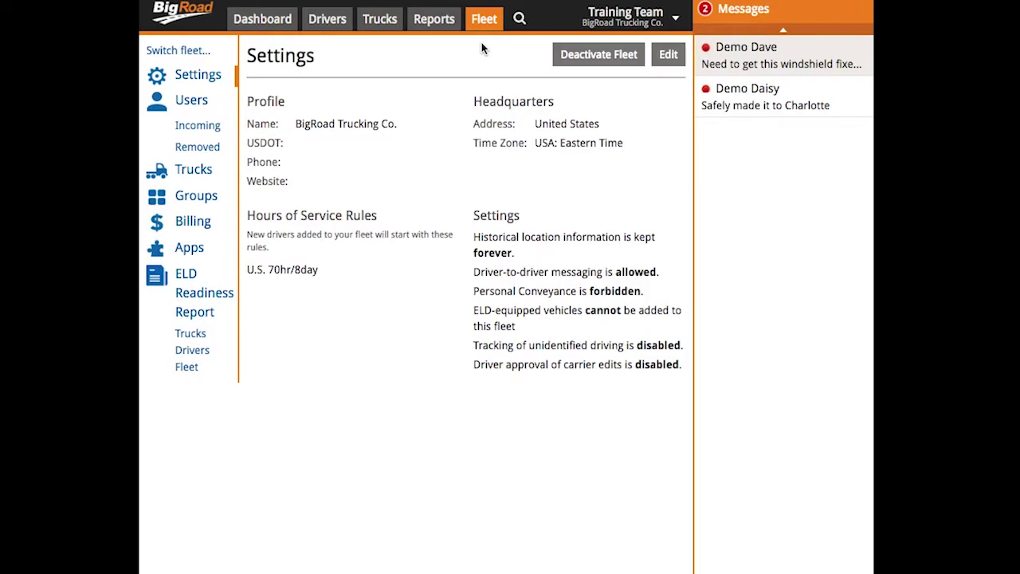
# Enter USDOT number 12345 in the fleet settings.
pyautogui.click(668, 55)
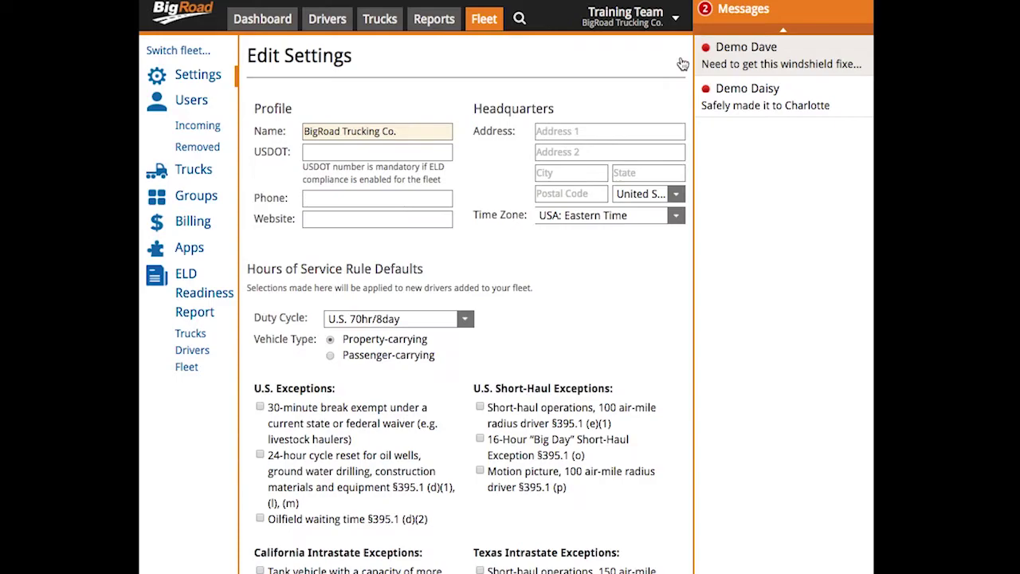
pyautogui.press('Tab')
pyautogui.write('12345')
pyautogui.press('Tab')
# Fill in the headquarters street address, city, state and postal code.
pyautogui.press('Tab')
pyautogui.press('Tab')
pyautogui.write('Waterloo')
pyautogui.press('Tab')
pyautogui.write('ON')
pyautogui.press('Tab')
pyautogui.write('N2L 3L3')
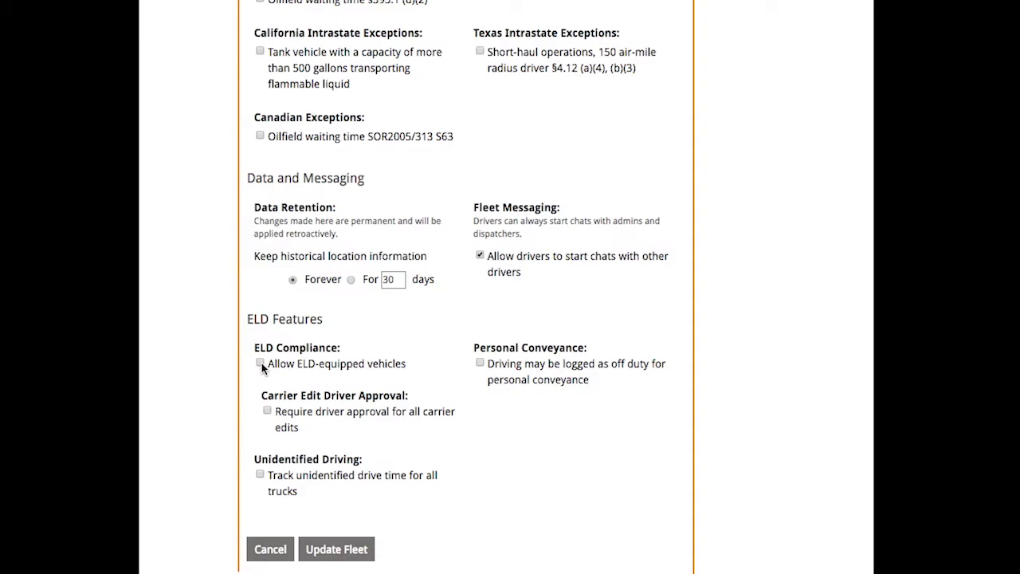
# Enable ELD-equipped vehicles, accept the ELD compliance warning, and scroll to the save button.
pyautogui.click(261, 363)
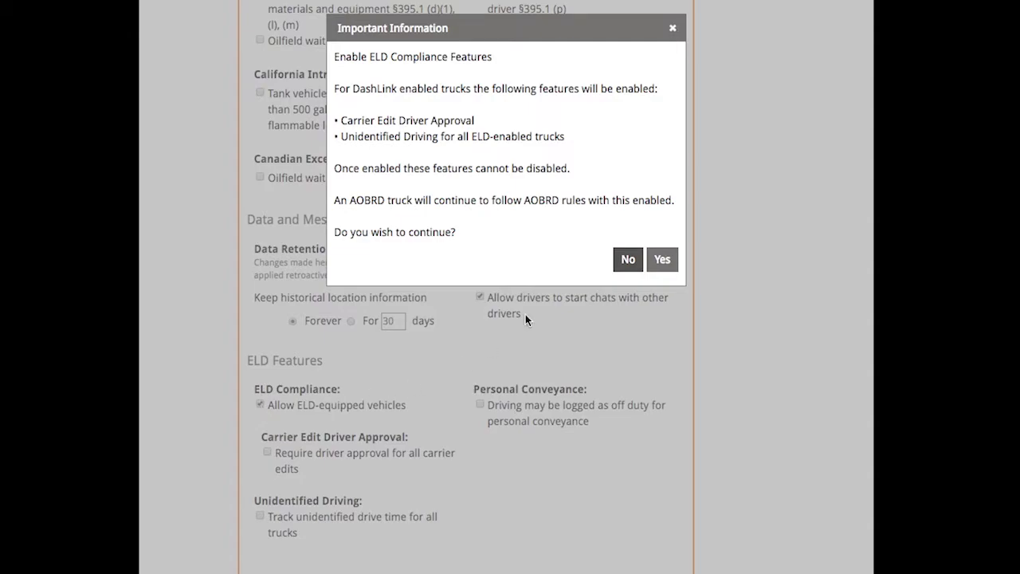
pyautogui.click(663, 259)
pyautogui.scroll(-2, 371, 531)
pyautogui.scroll(-1, 371, 531)
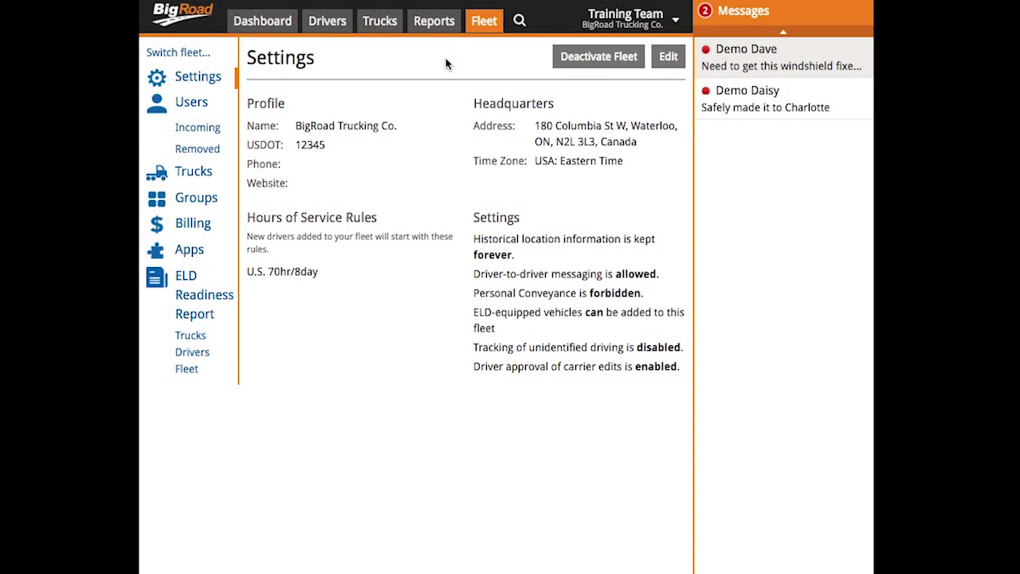
# Start a new truck named TT19 from the Trucks list.
pyautogui.click(194, 172)
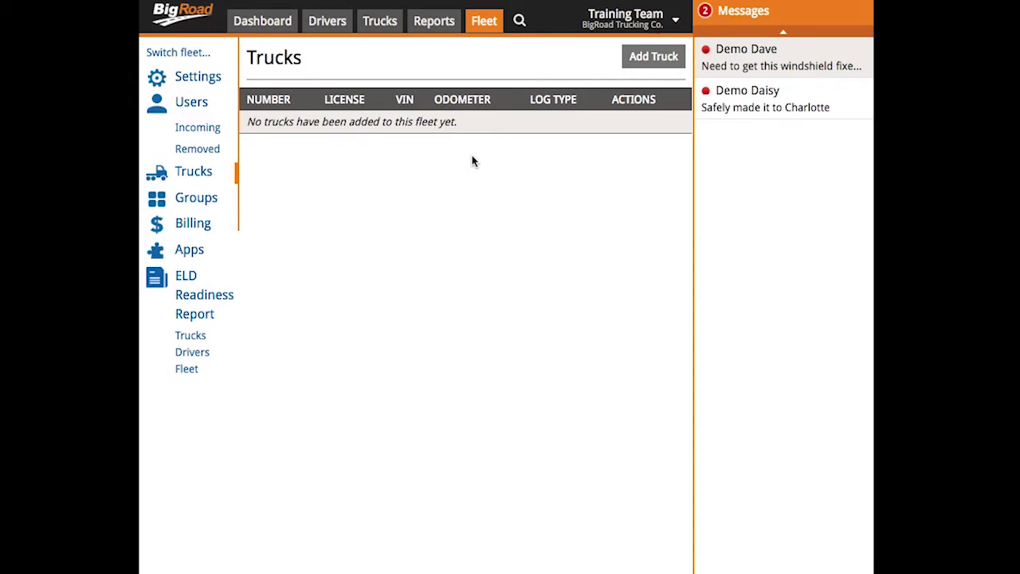
pyautogui.click(640, 58)
pyautogui.write('TT19')
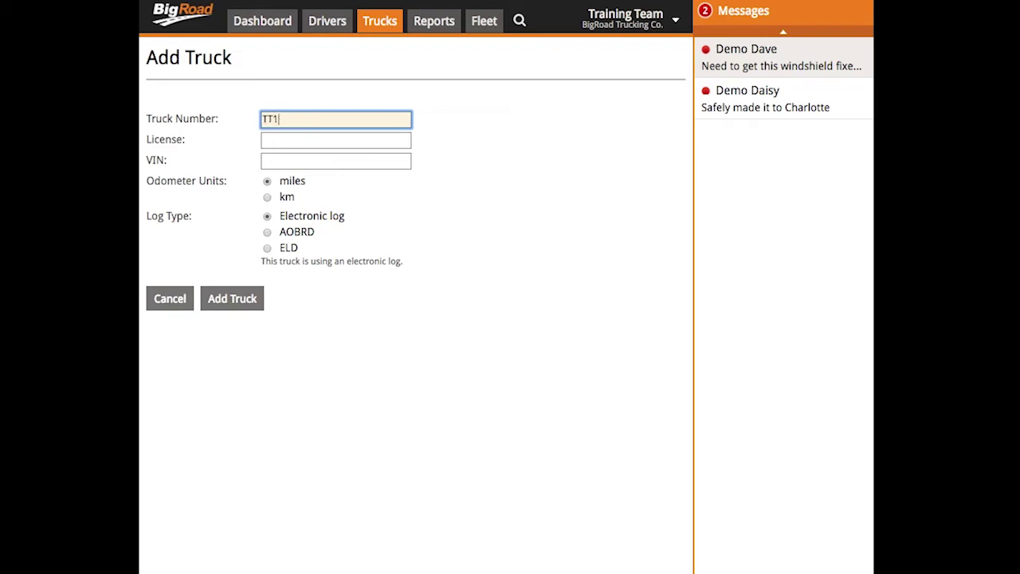
# Give the truck license 123456, paste its VIN, and set odometer units to km.
pyautogui.click(381, 137)
pyautogui.write('12345')
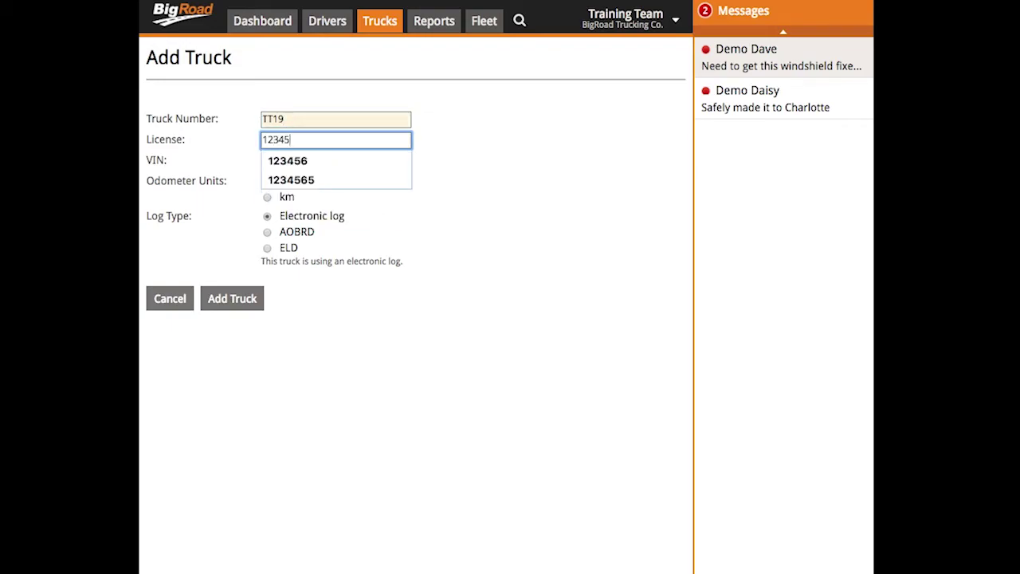
pyautogui.click(376, 160)
pyautogui.click(376, 160)
pyautogui.hotkey('ctrl', 'v')
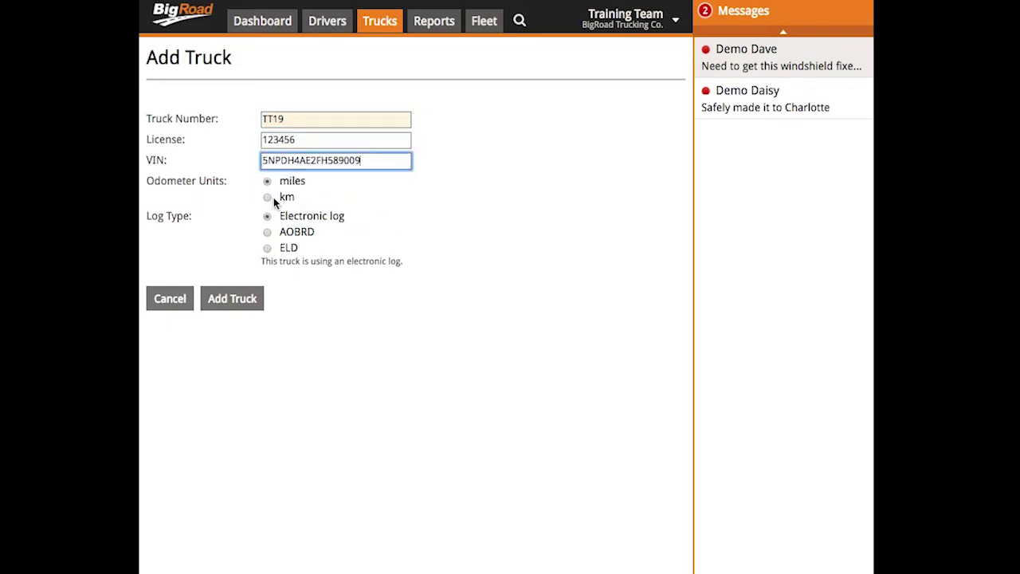
pyautogui.click(268, 198)
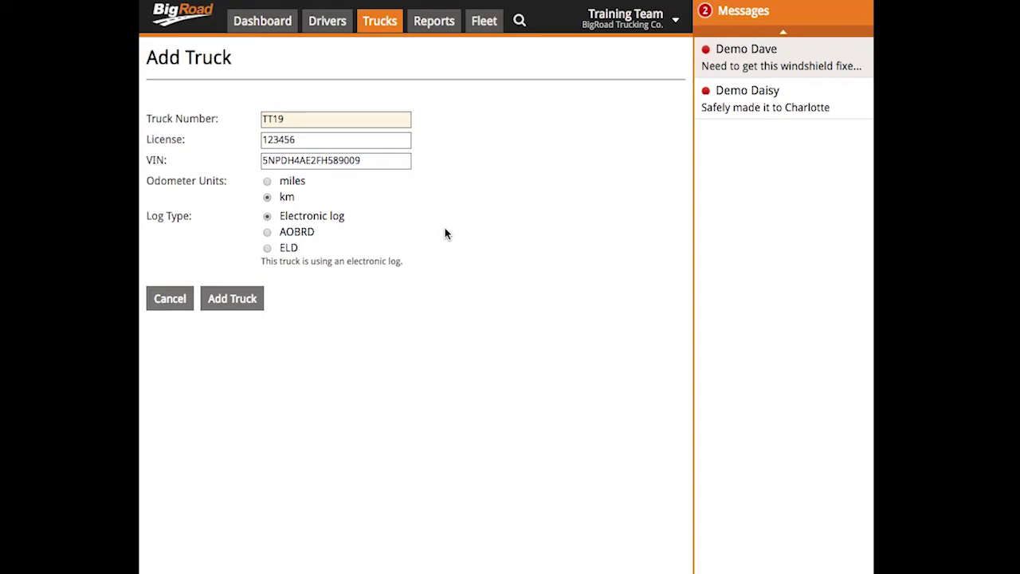
# Set truck TT19 to ELD logs with DashLink Device ID 9807-2D19-895E, paired by Device ID.
pyautogui.click(268, 251)
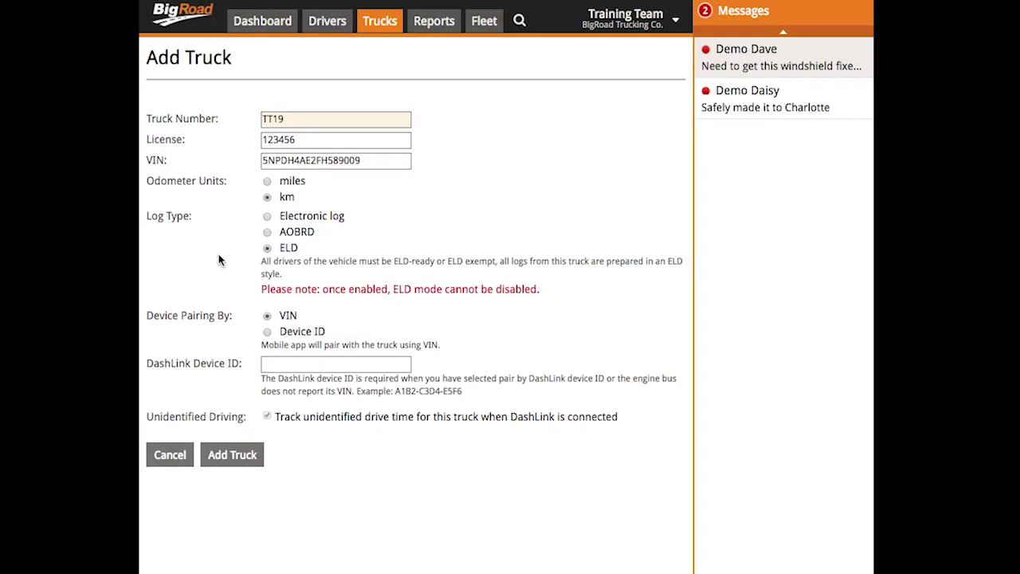
pyautogui.click(307, 364)
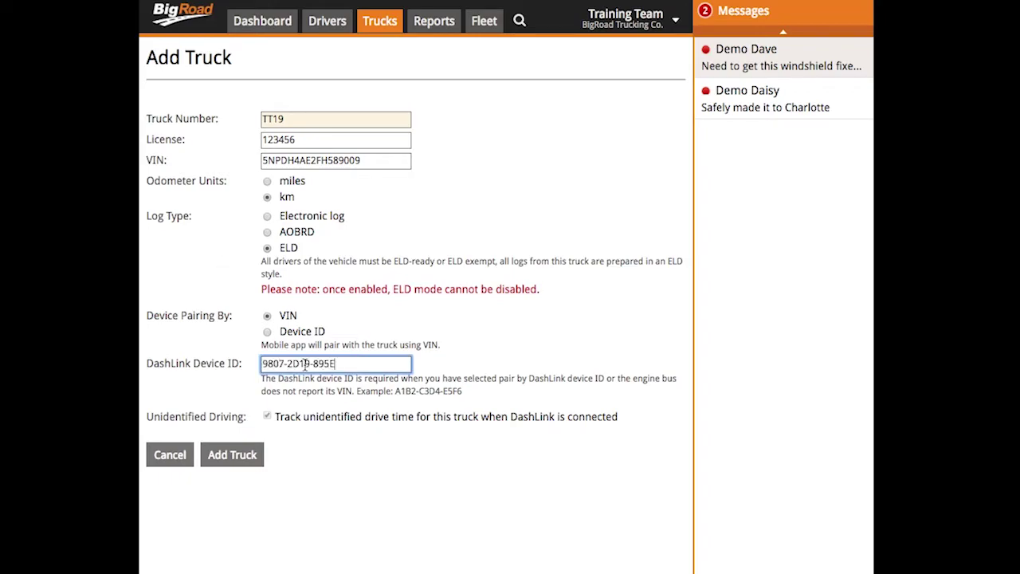
pyautogui.click(437, 327)
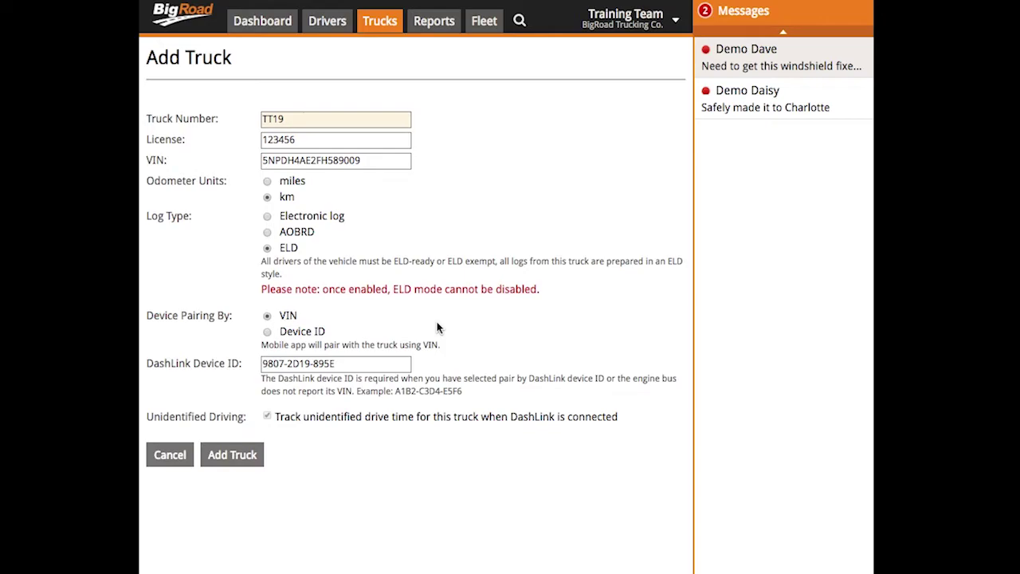
pyautogui.press('Down')
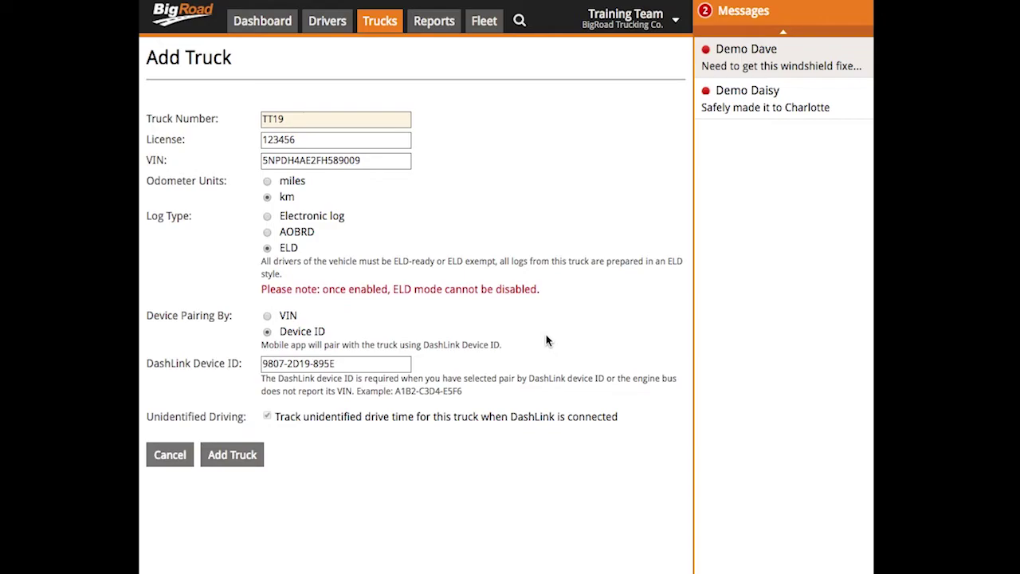
pyautogui.moveTo(463, 391); pyautogui.dragTo(393, 396)
pyautogui.click(524, 403)
# Save truck TT19 and begin inviting a new user from Fleet > Users.
pyautogui.click(239, 455)
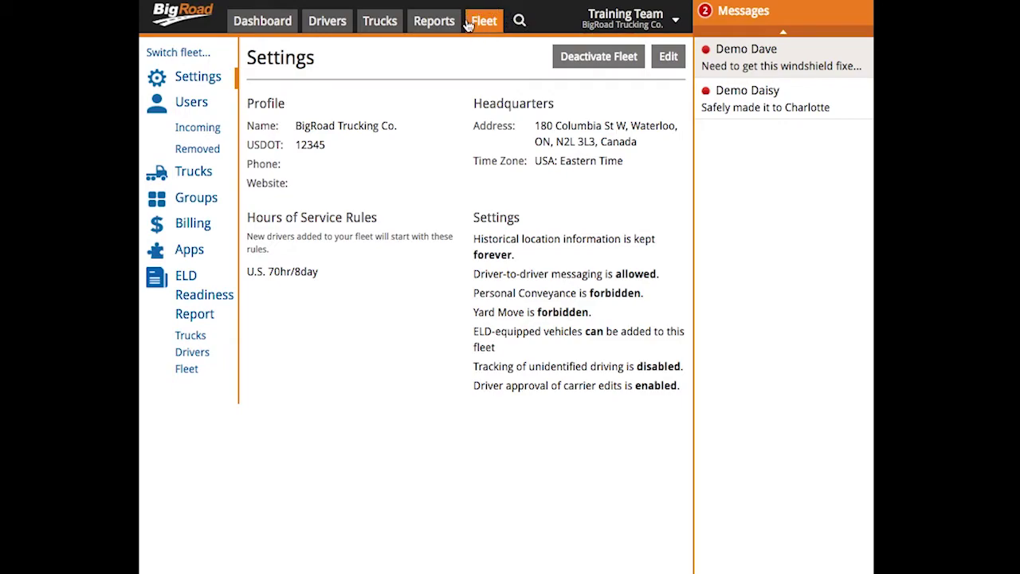
pyautogui.click(190, 103)
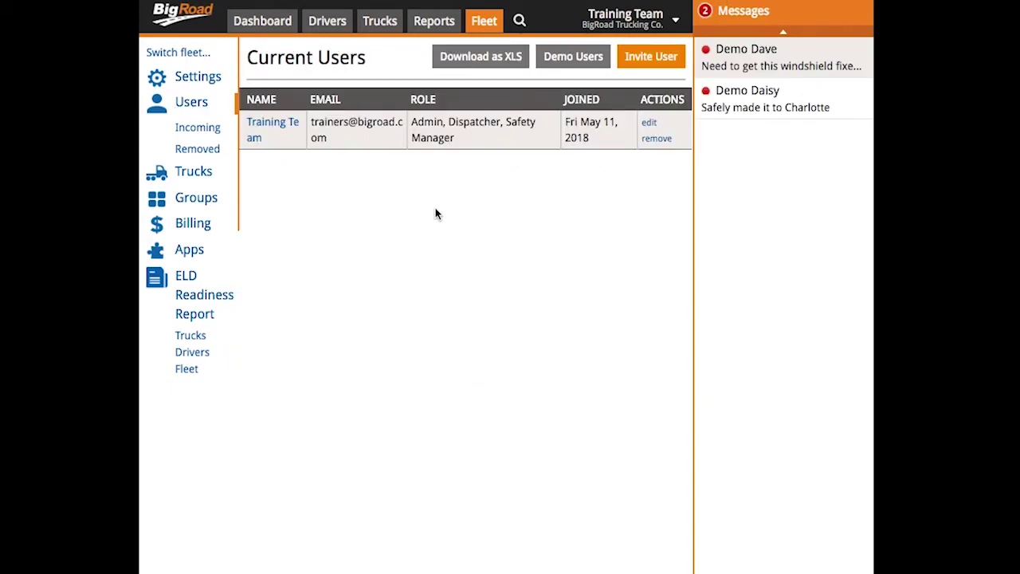
pyautogui.click(647, 66)
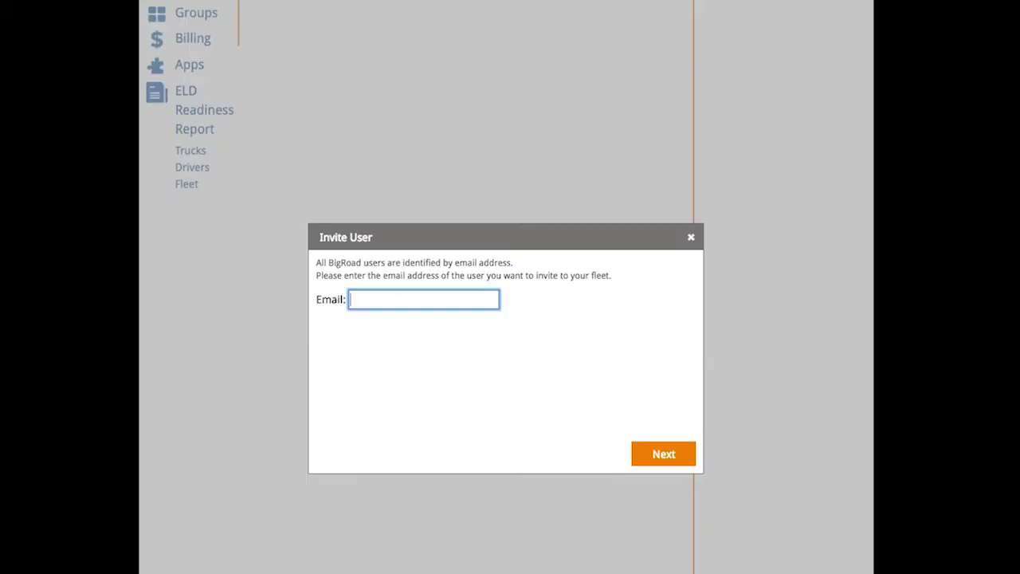
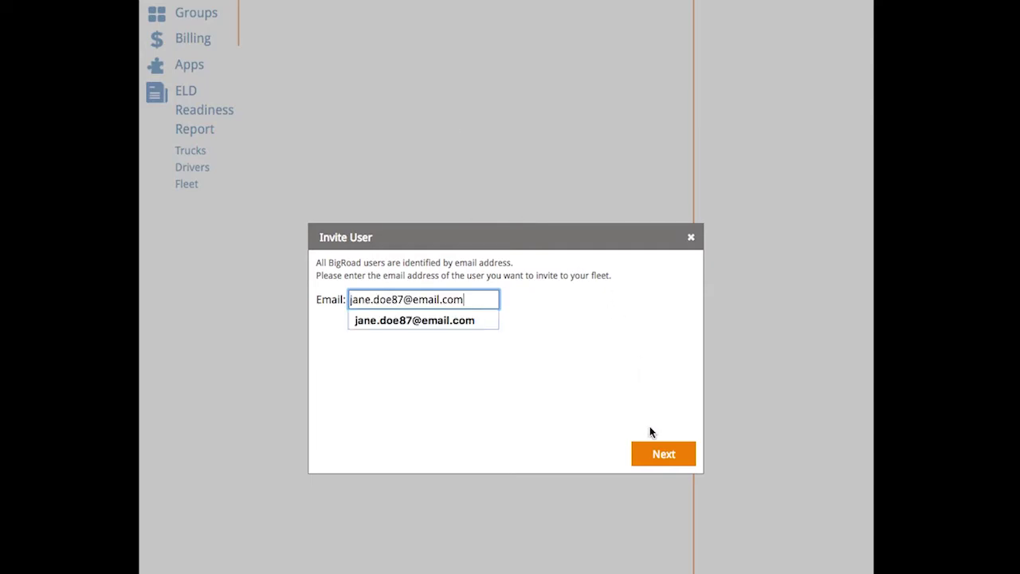
# Enter the invitee's e-mail address, then her first and last name.
pyautogui.click(661, 459)
pyautogui.write('Jane')
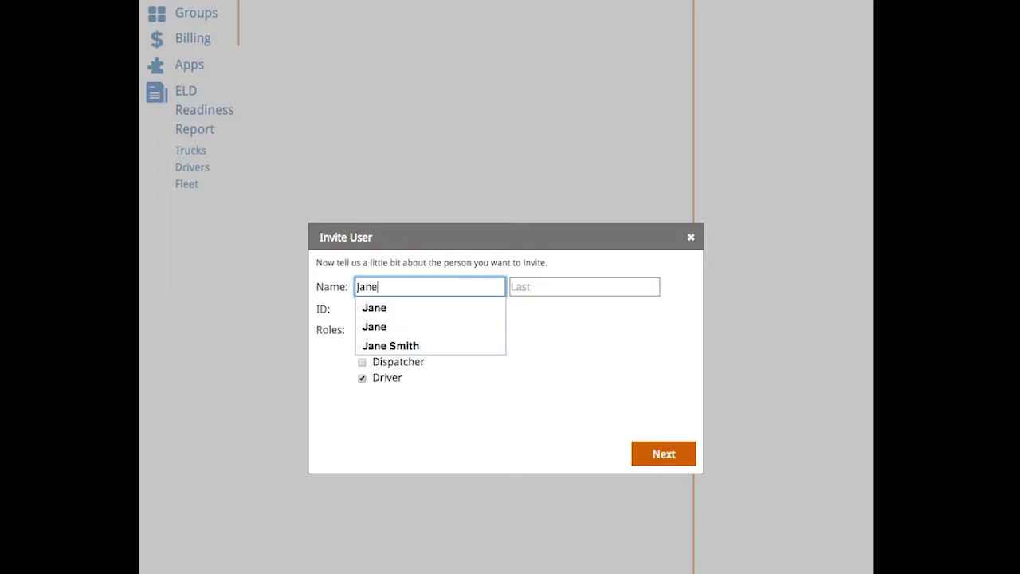
pyautogui.press('Tab')
pyautogui.write('Doe')
pyautogui.click(502, 334)
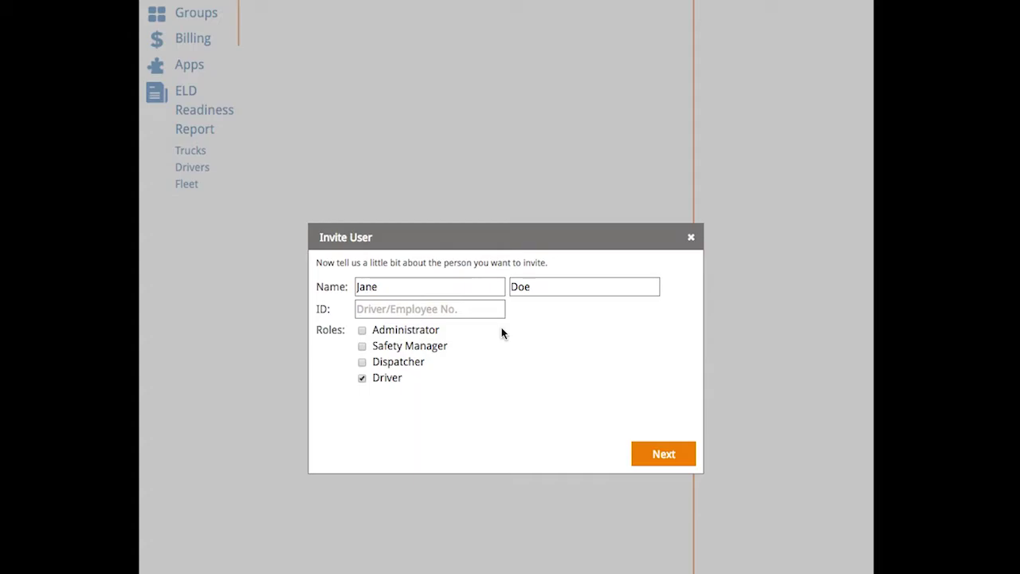
# Send the driver invitation by e-mail.
pyautogui.click(665, 456)
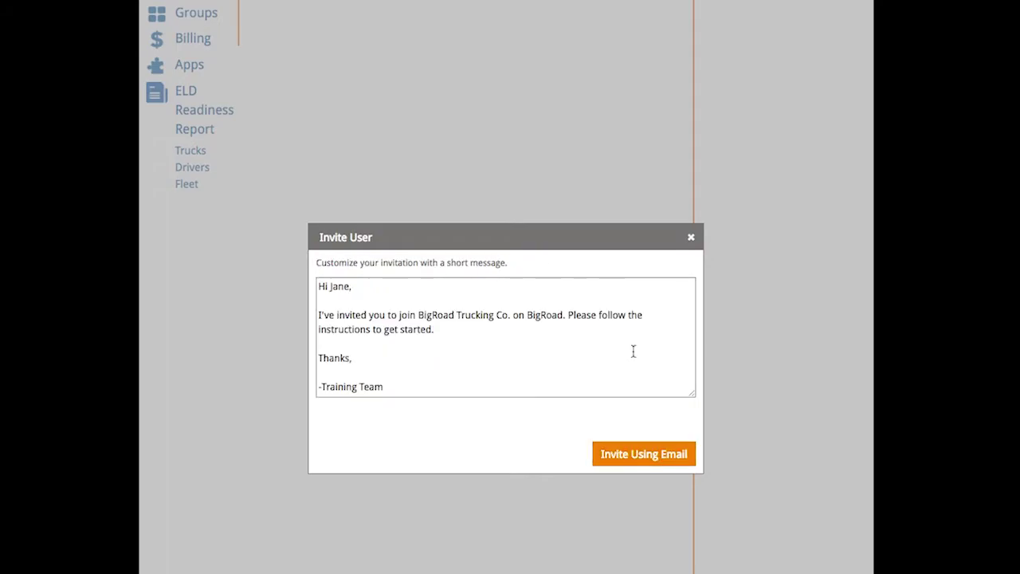
pyautogui.click(652, 456)
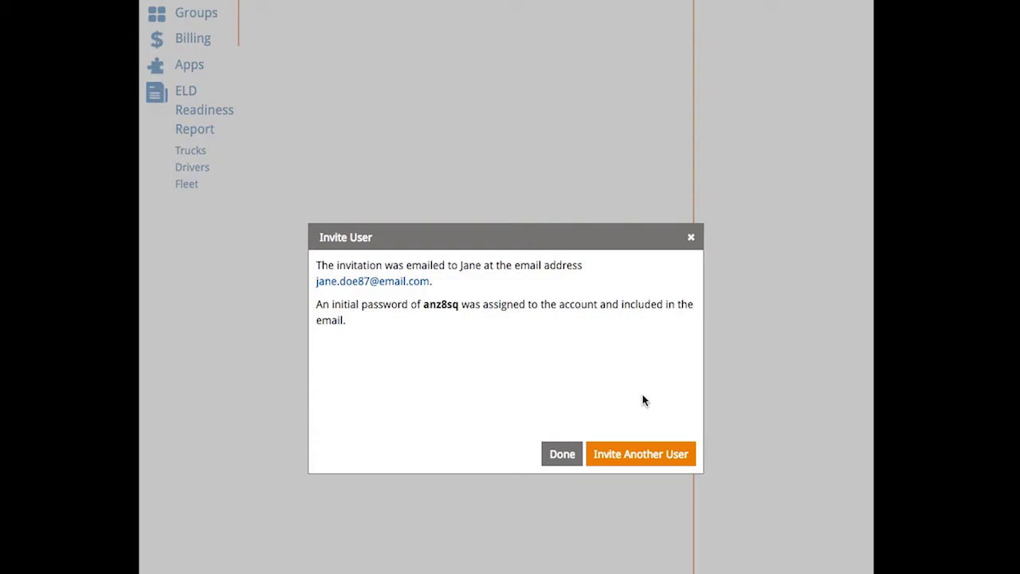
# Close the confirmation and add the new driver's licence number, issued in Arkansas.
pyautogui.click(577, 454)
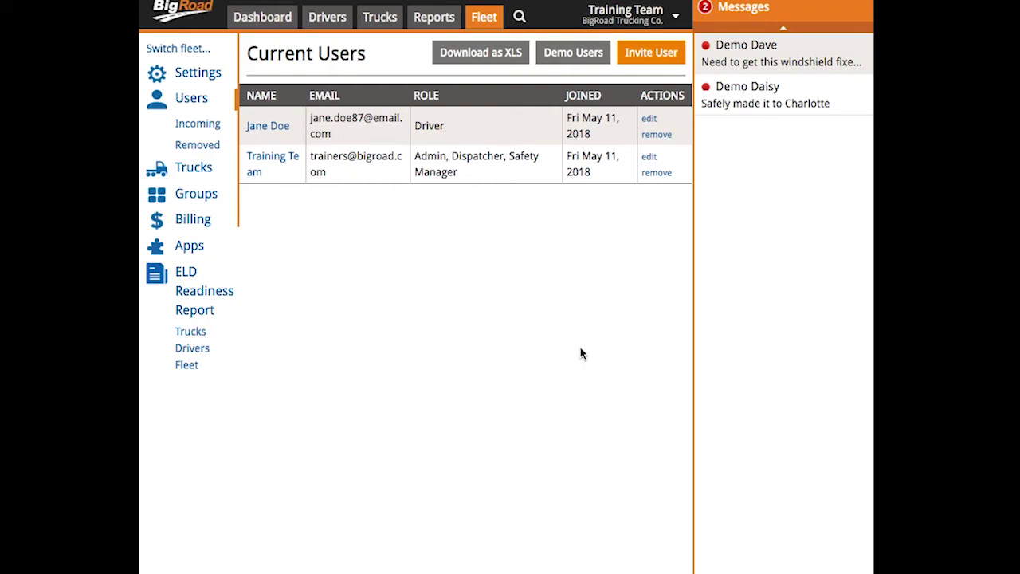
pyautogui.click(650, 120)
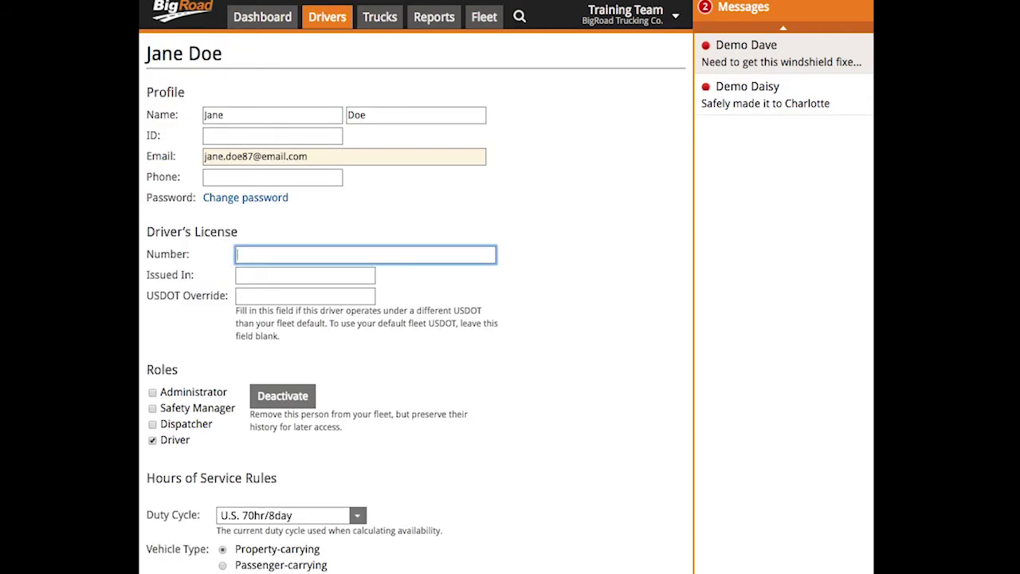
pyautogui.write('123456')
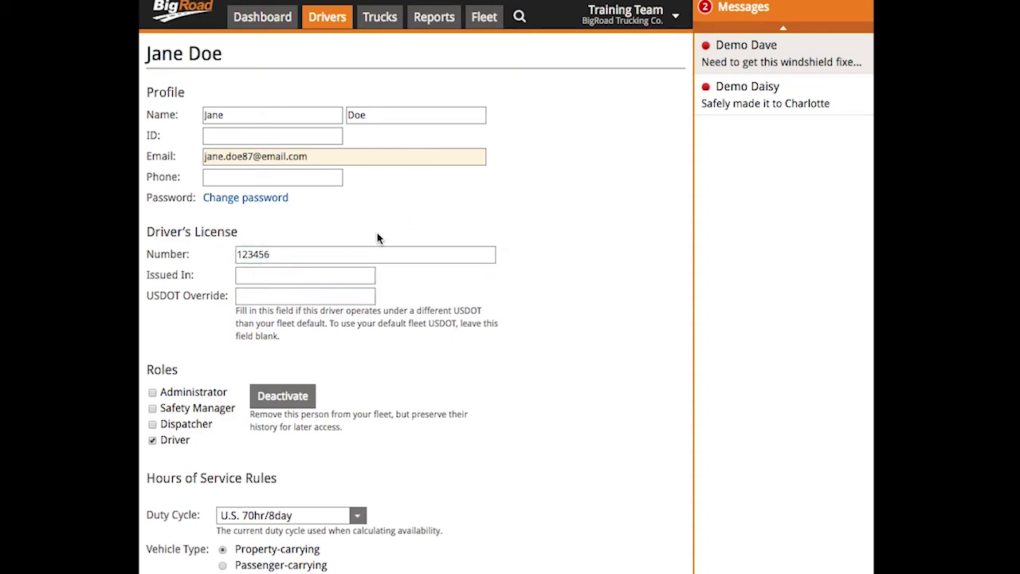
pyautogui.click(308, 276)
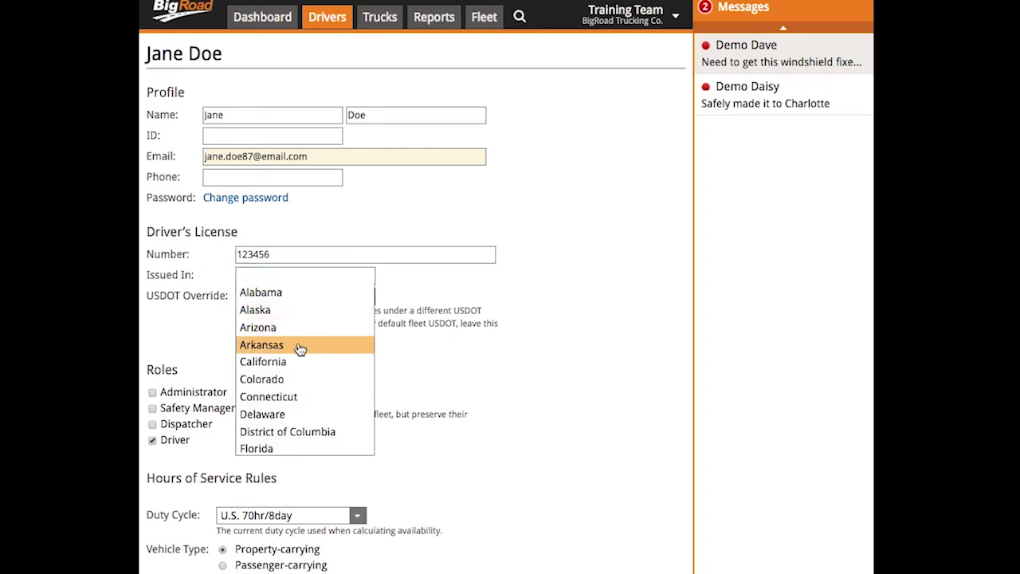
pyautogui.click(298, 345)
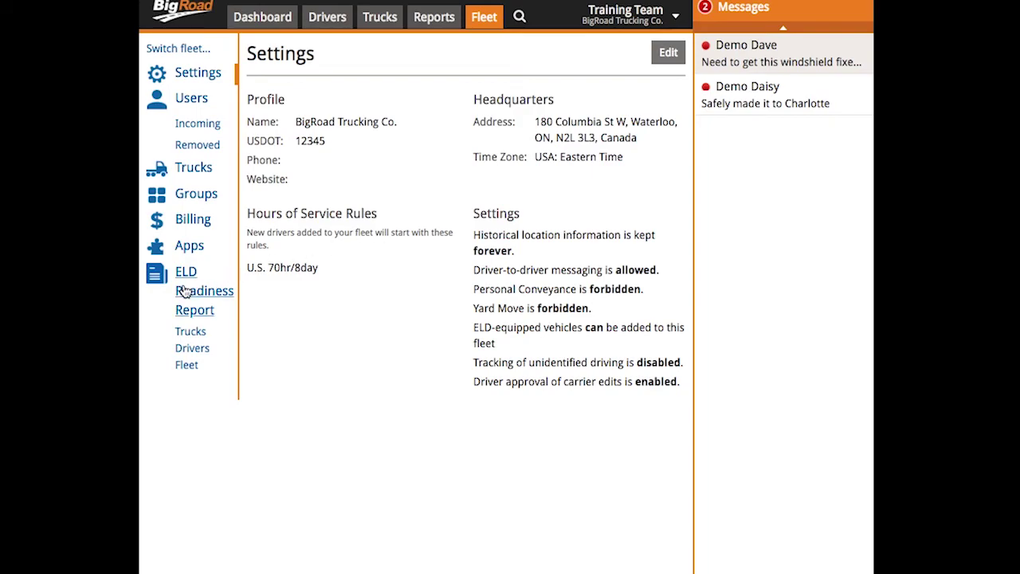
# Open the ELD Readiness Report from the Fleet sidebar.
pyautogui.click(185, 292)
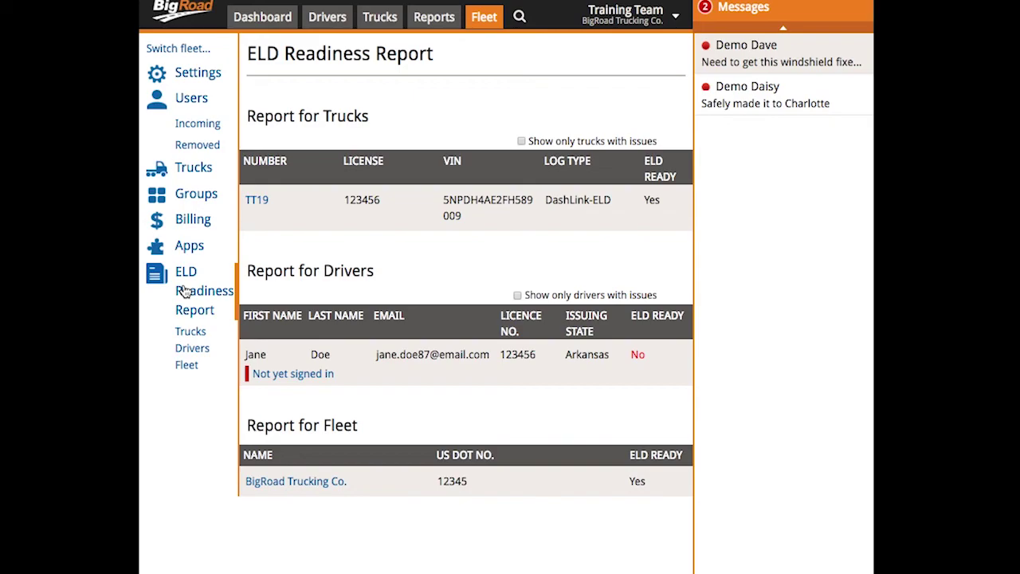